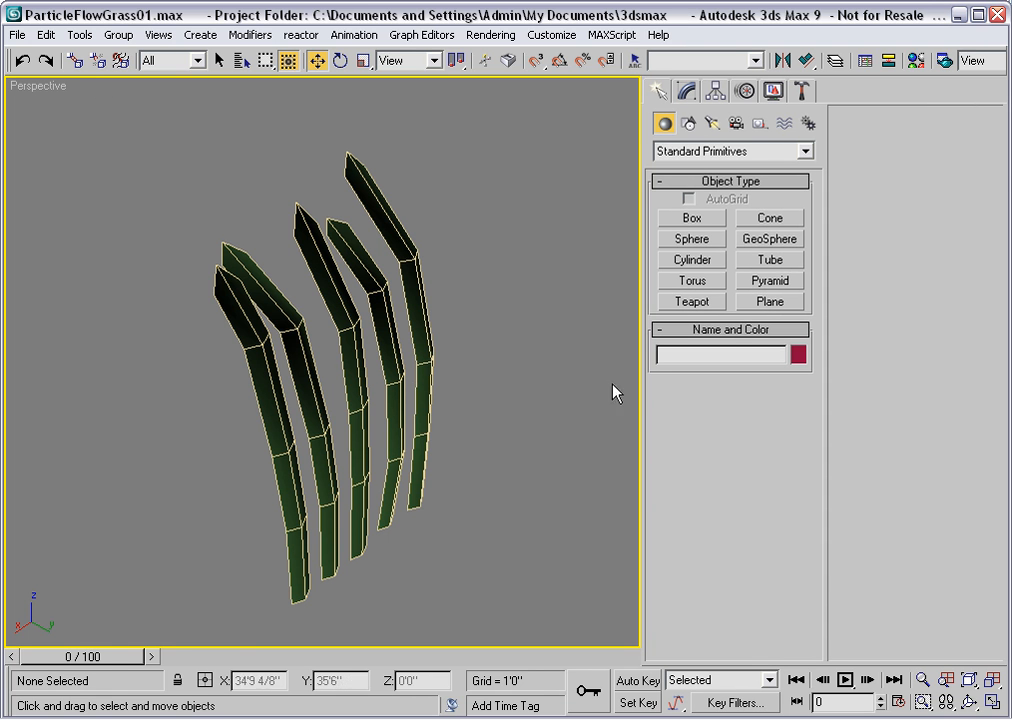
- Link Blade02, Blade03, Blade04 and Blade05 as children of Blade01 in Schematic View, closing the view when done
click(889, 62)
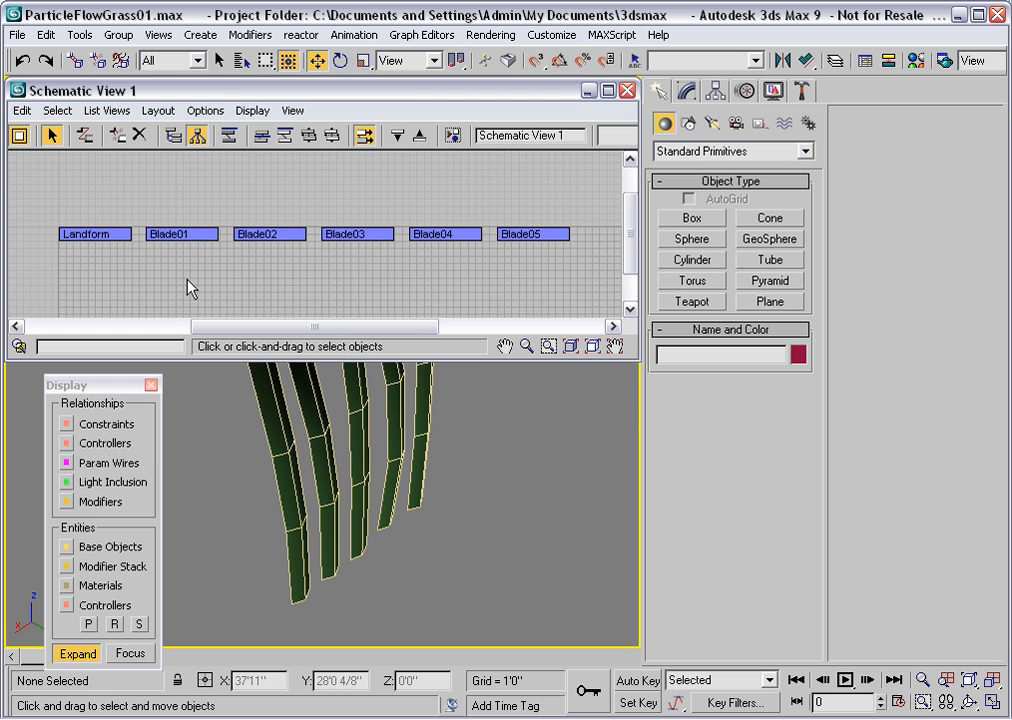
click(84, 138)
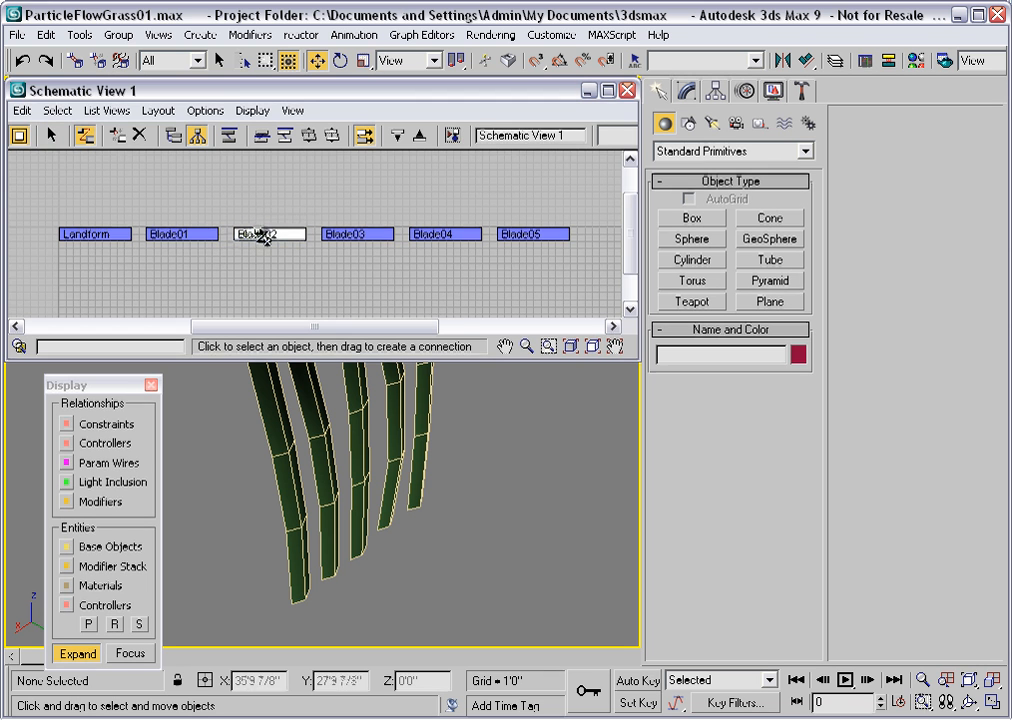
drag(265, 236, 203, 228)
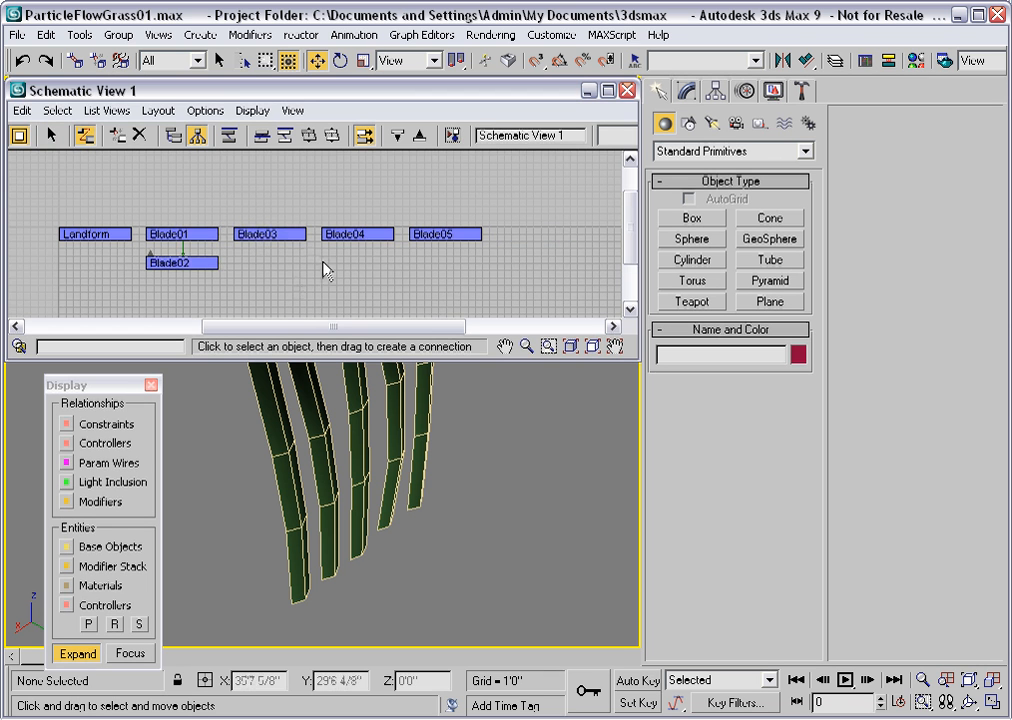
drag(271, 236, 203, 233)
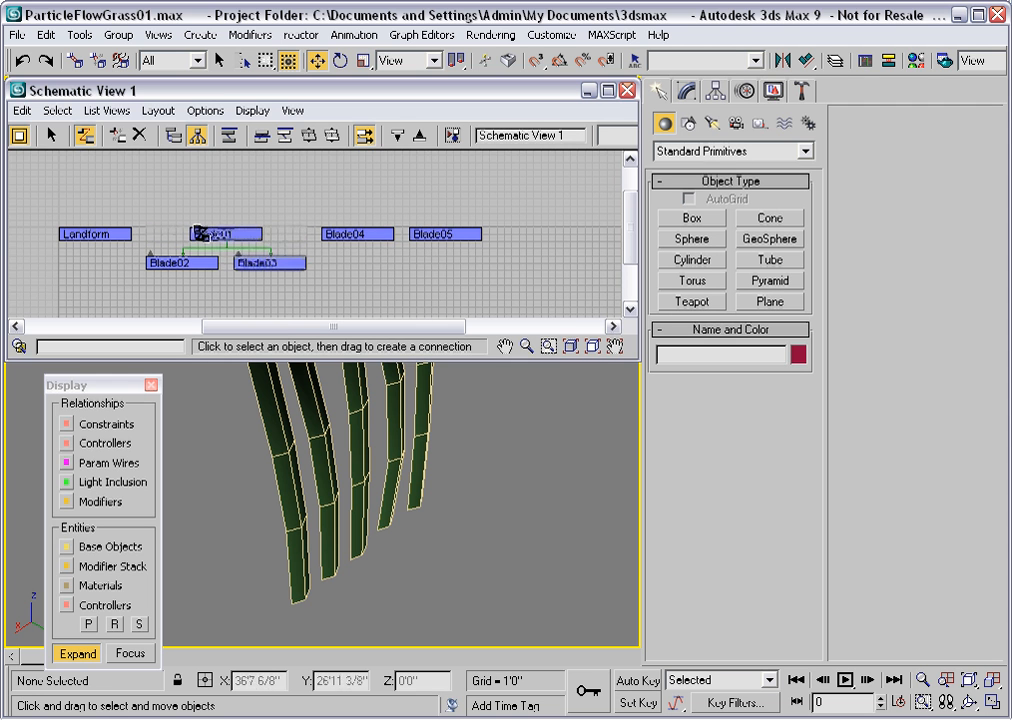
drag(348, 234, 240, 235)
drag(430, 234, 288, 230)
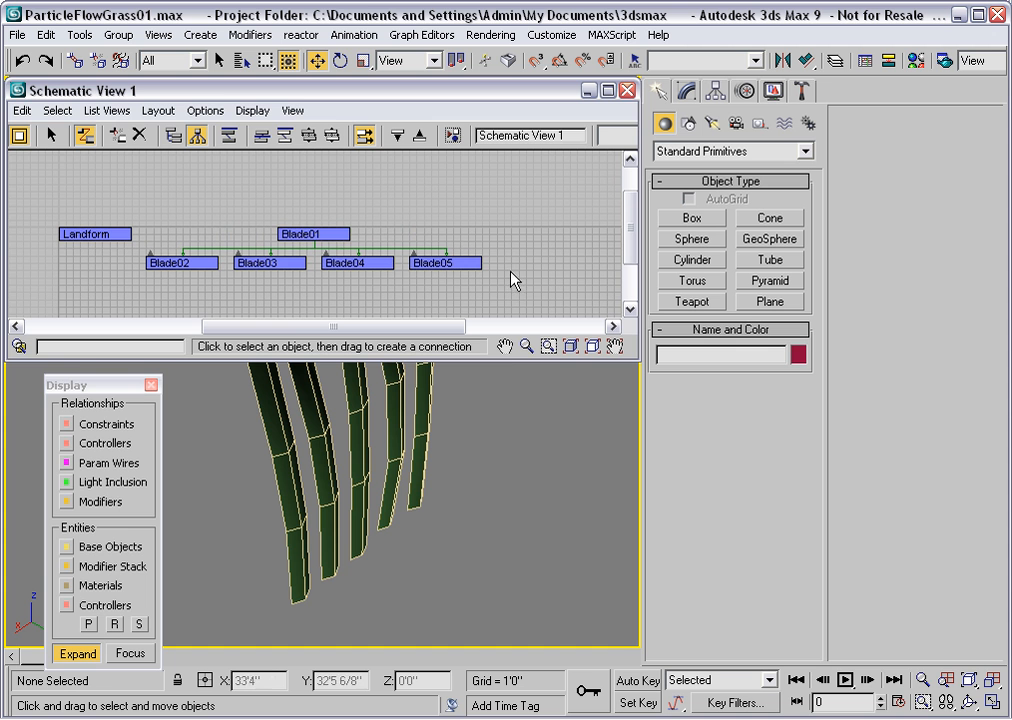
click(629, 92)
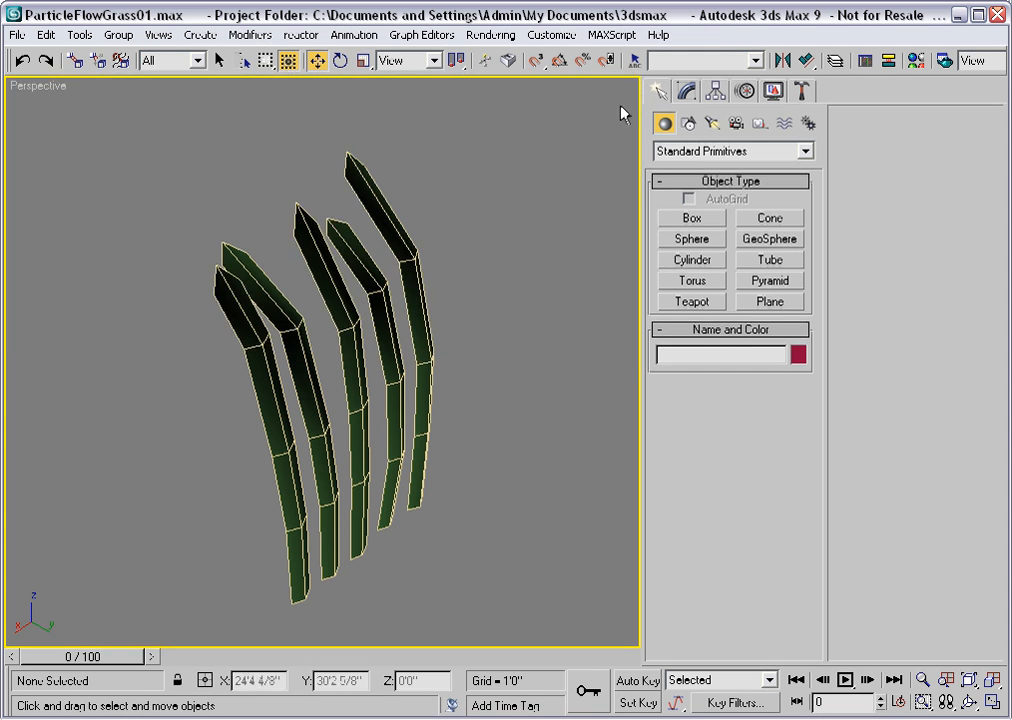
- Move Blade01 slightly in the XY plane together with its linked blades, then deselect it
click(429, 403)
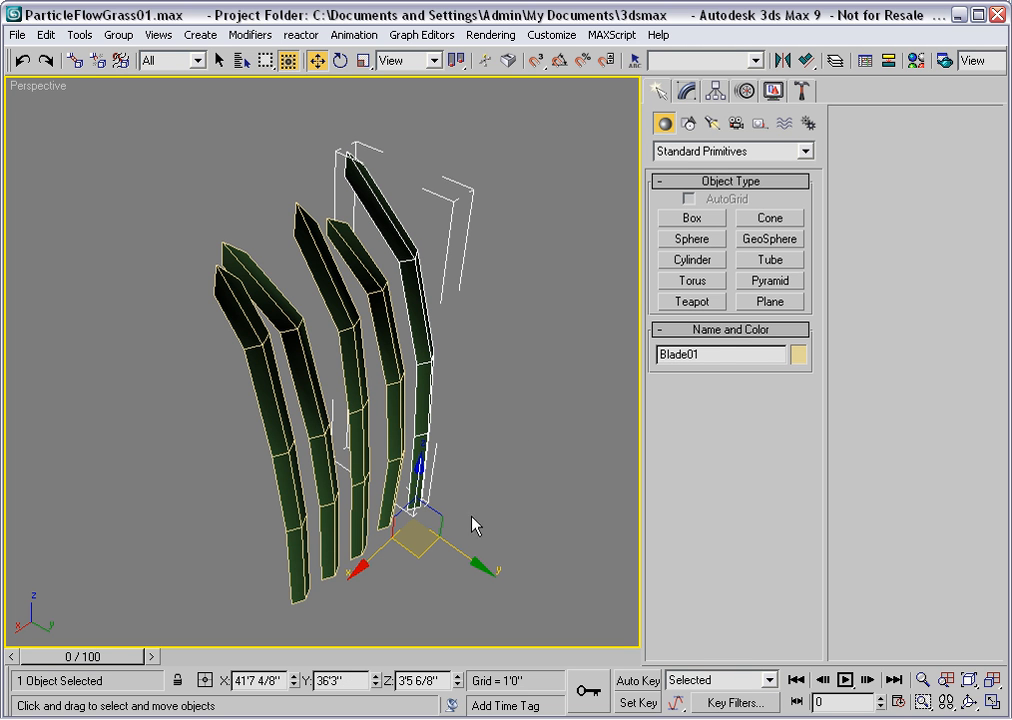
mouse_move(422, 552)
mouse_down()
mouse_move(479, 501)
mouse_move(419, 538)
mouse_up()
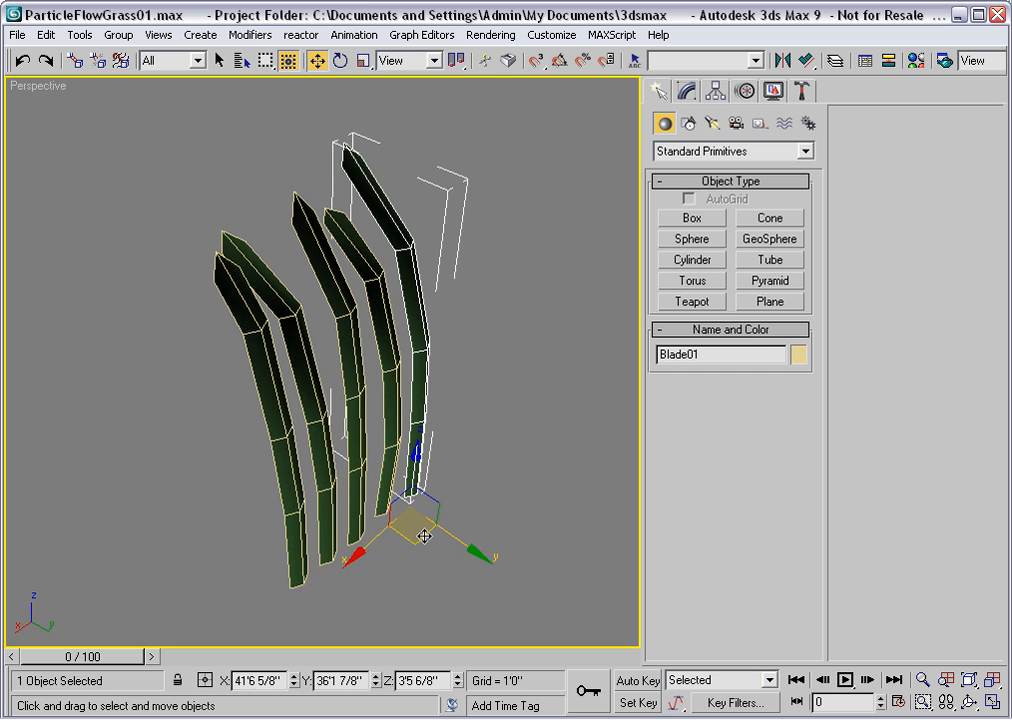
click(500, 471)
- Assign the 01 - Default material to the Landform mesh
key(z)
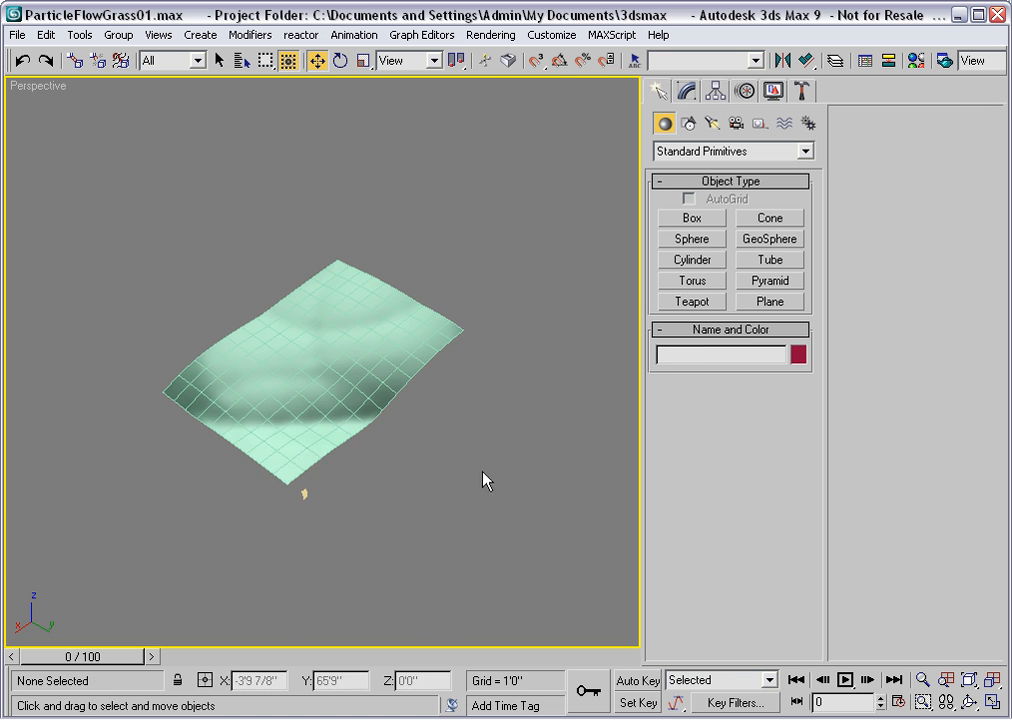
scroll(461, 481, up, 5)
middle_drag(459, 481, 459, 384)
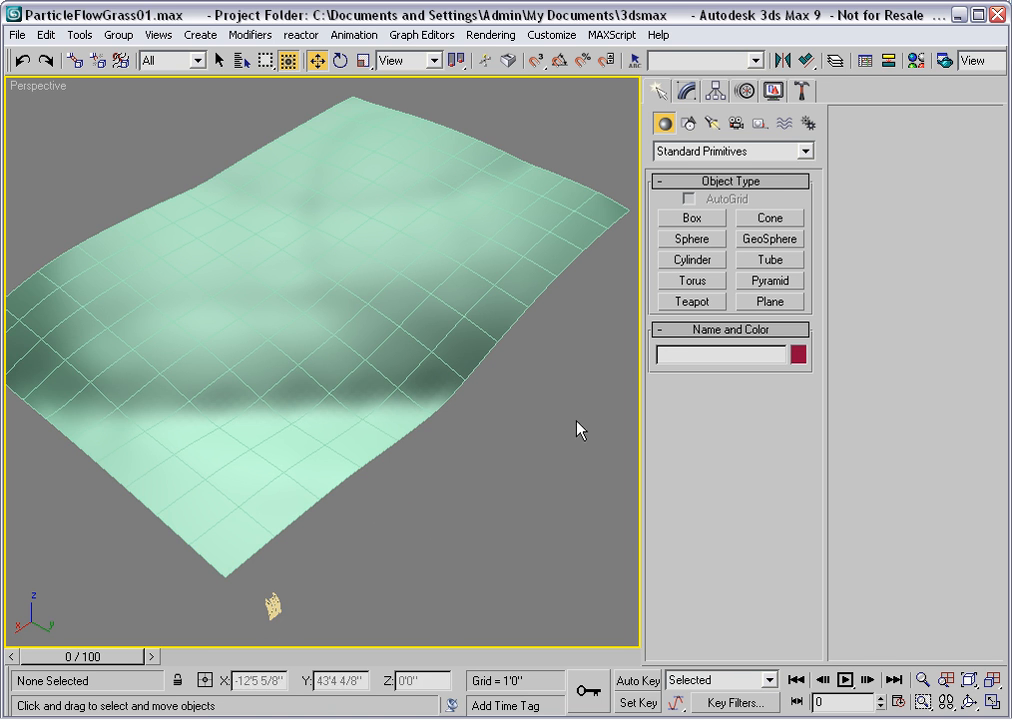
key(m)
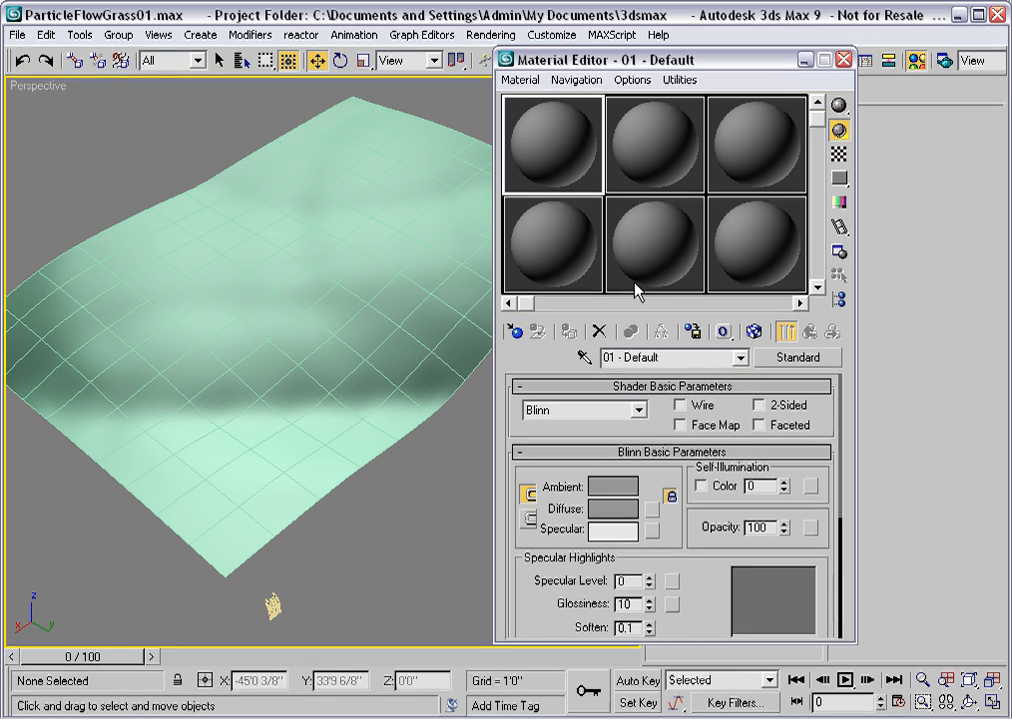
click(321, 361)
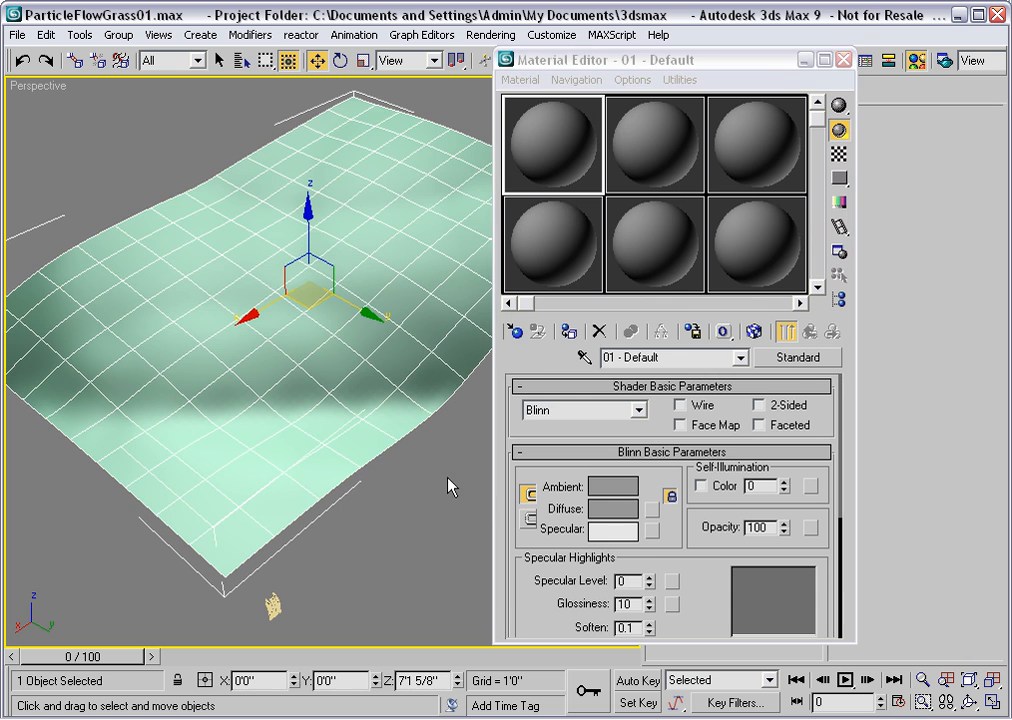
click(568, 332)
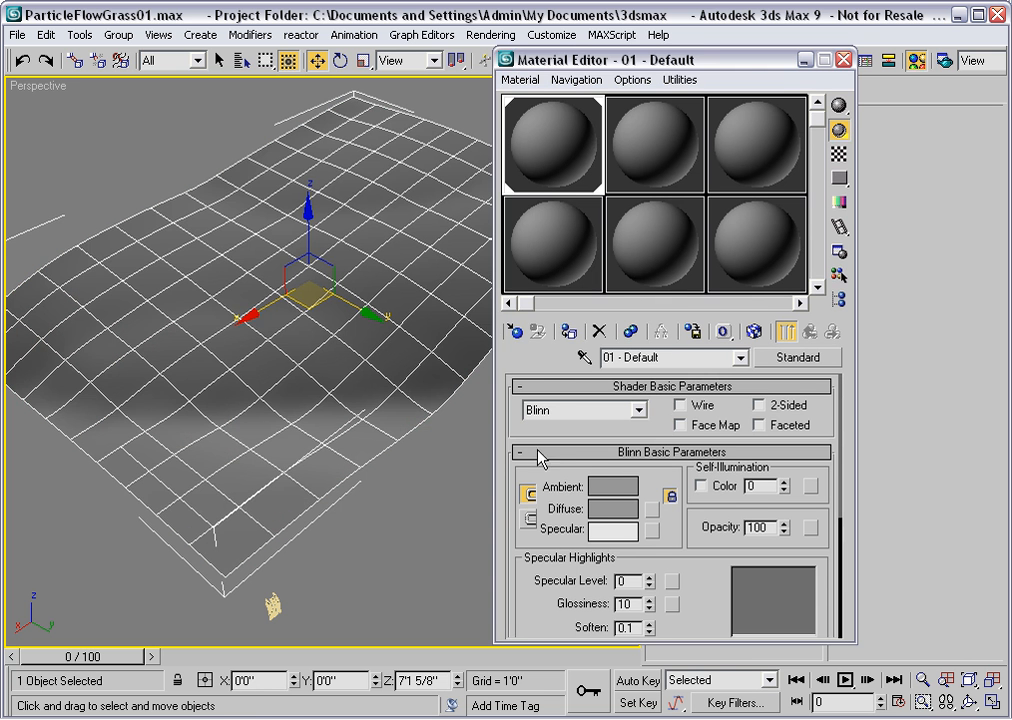
- Add a Gradient Ramp map to the material's Diffuse color
click(653, 518)
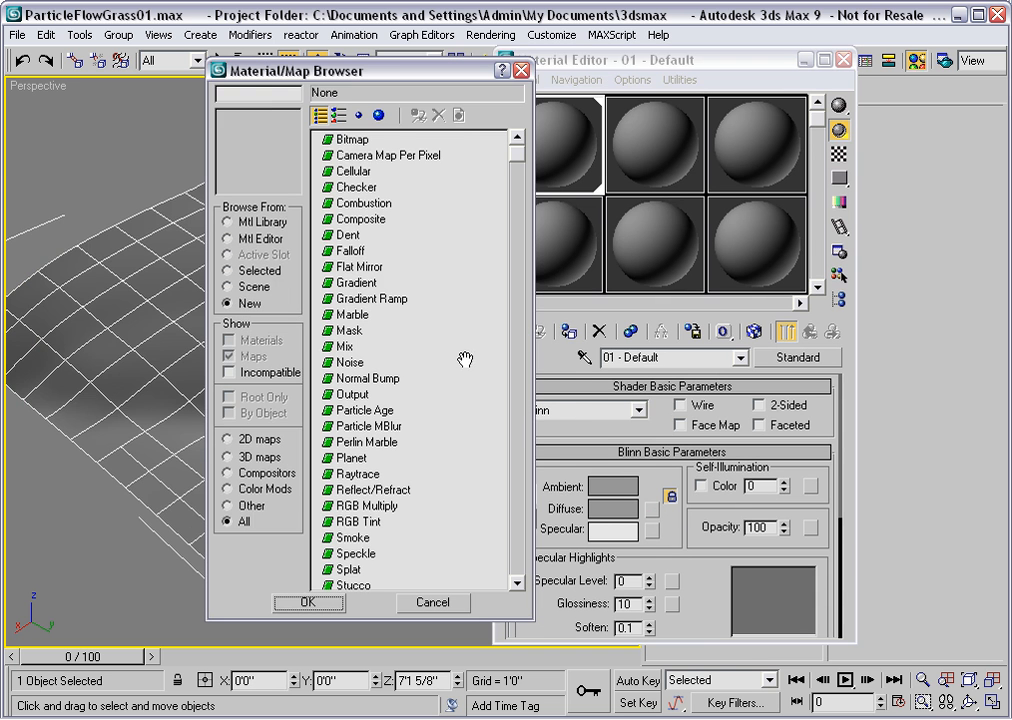
click(374, 299)
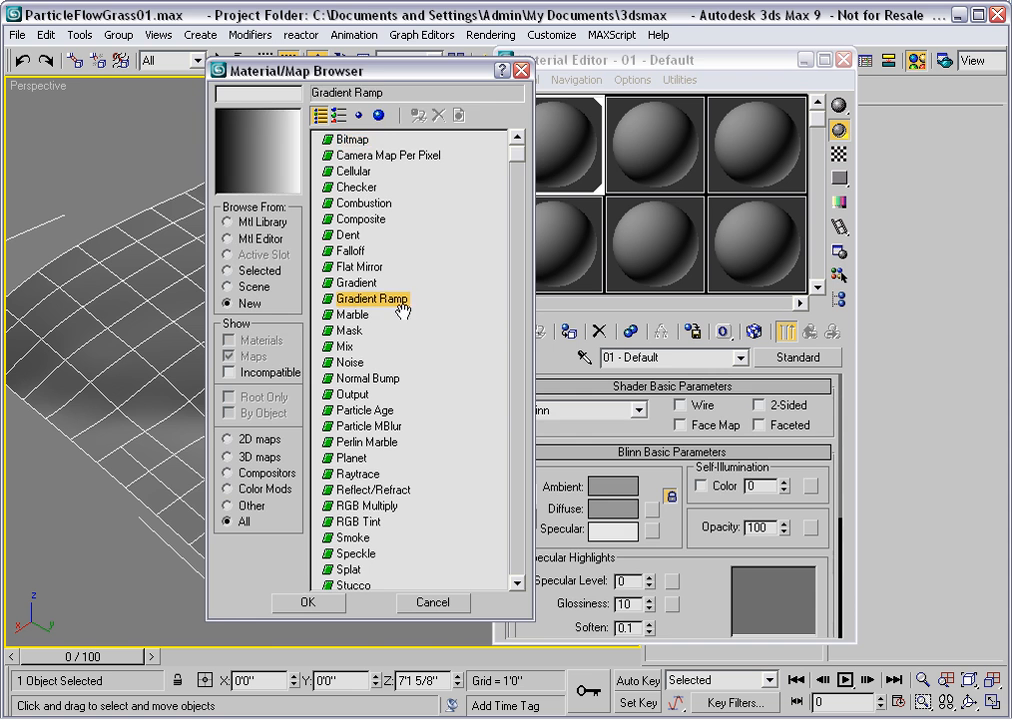
click(308, 604)
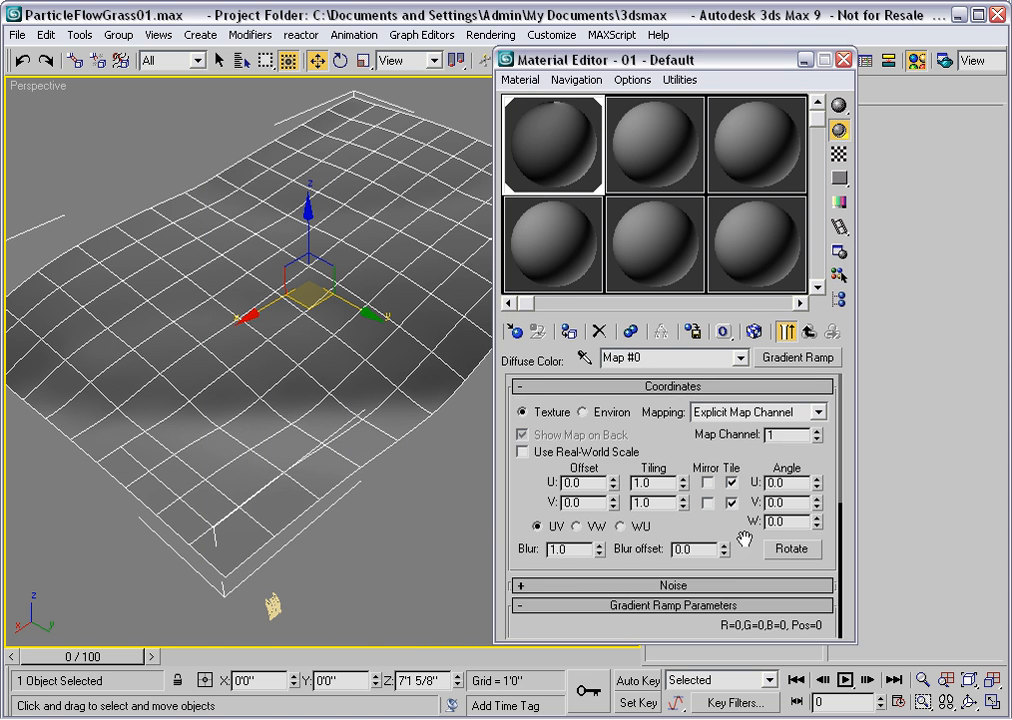
- Set the Gradient Ramp's gradient type to Radial and show the map in the viewport
drag(743, 533, 727, 333)
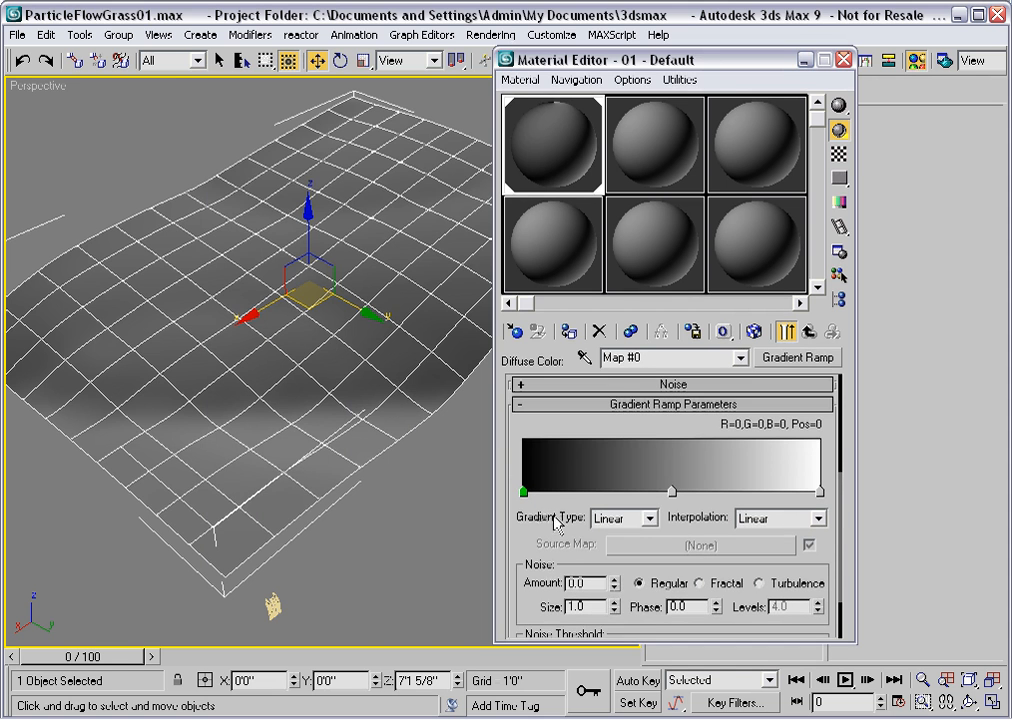
click(650, 519)
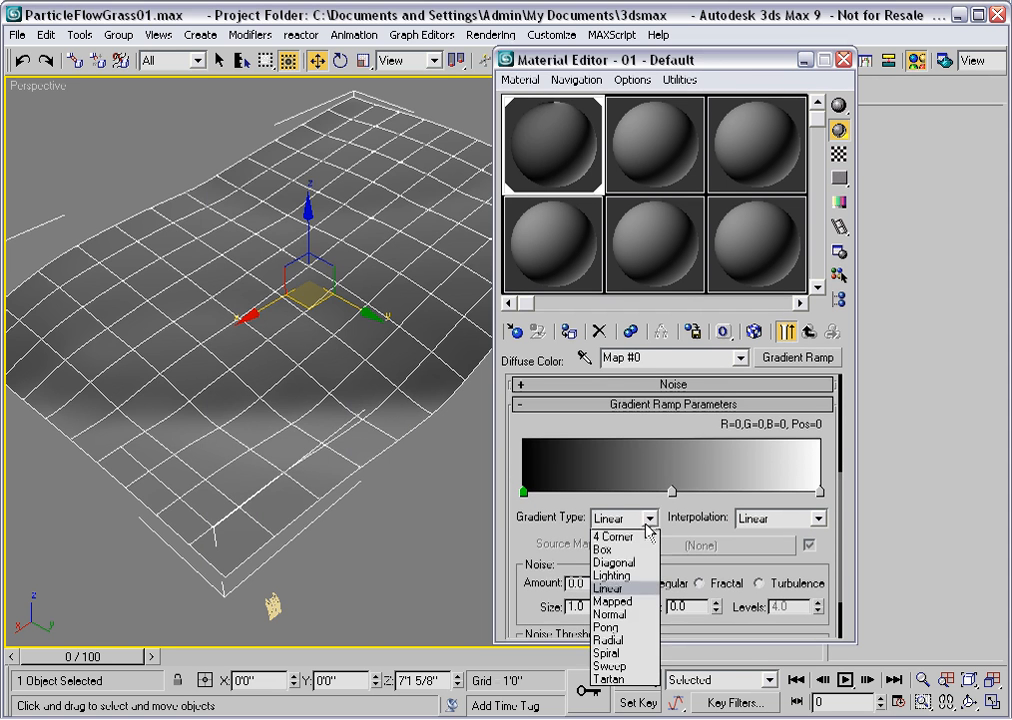
click(621, 640)
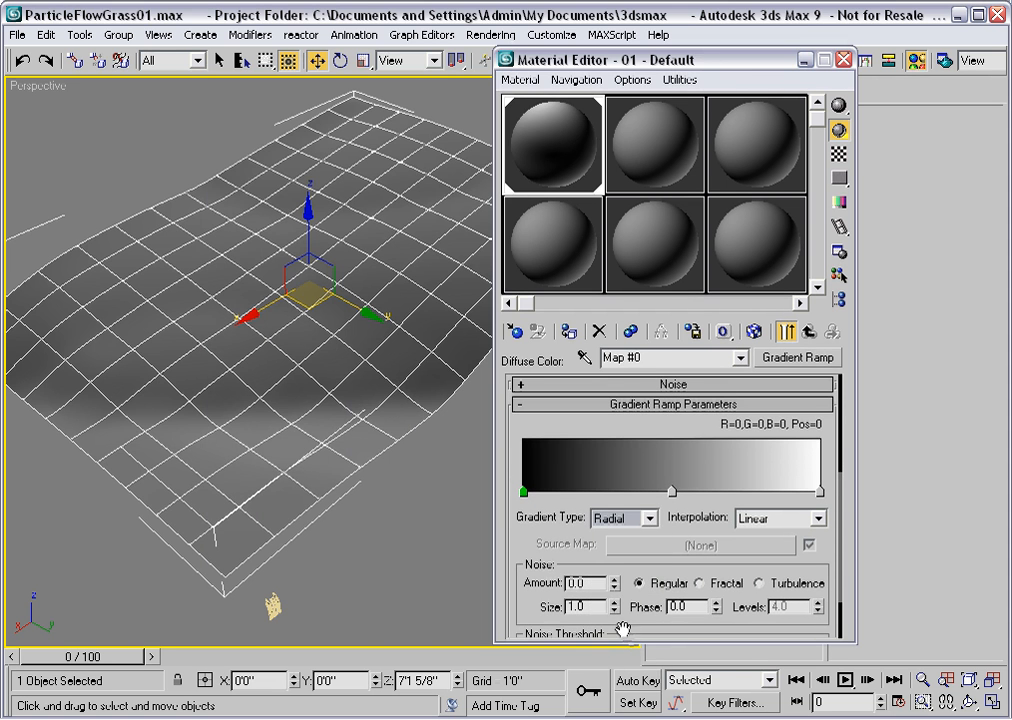
click(754, 332)
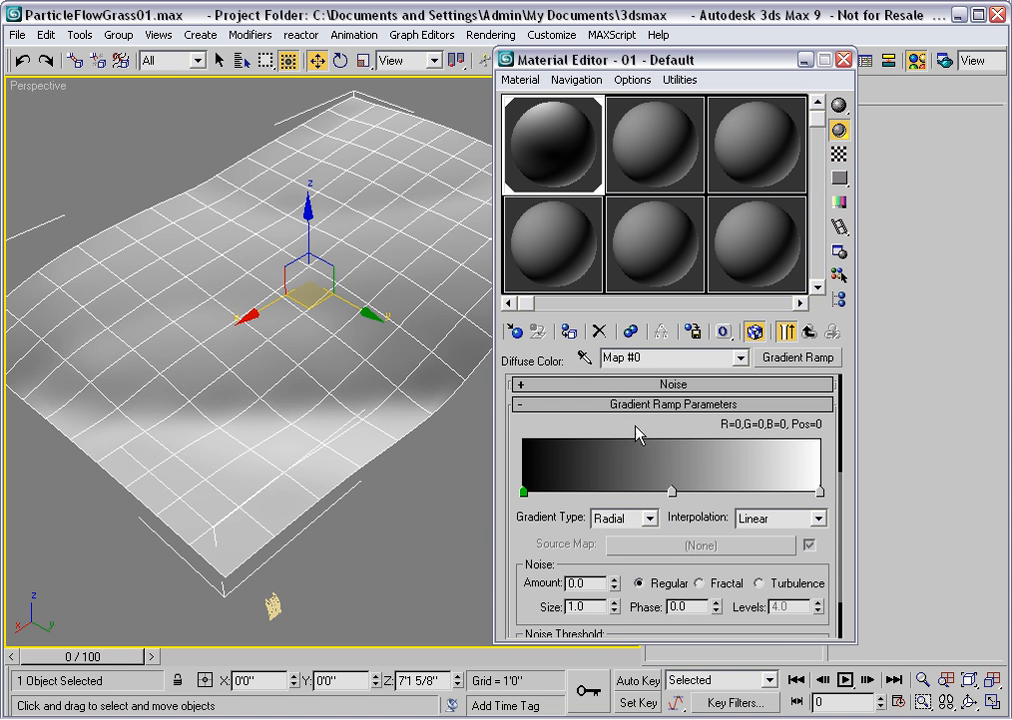
- Add a UVW Map modifier to the Landform
drag(795, 63, 554, 66)
click(686, 90)
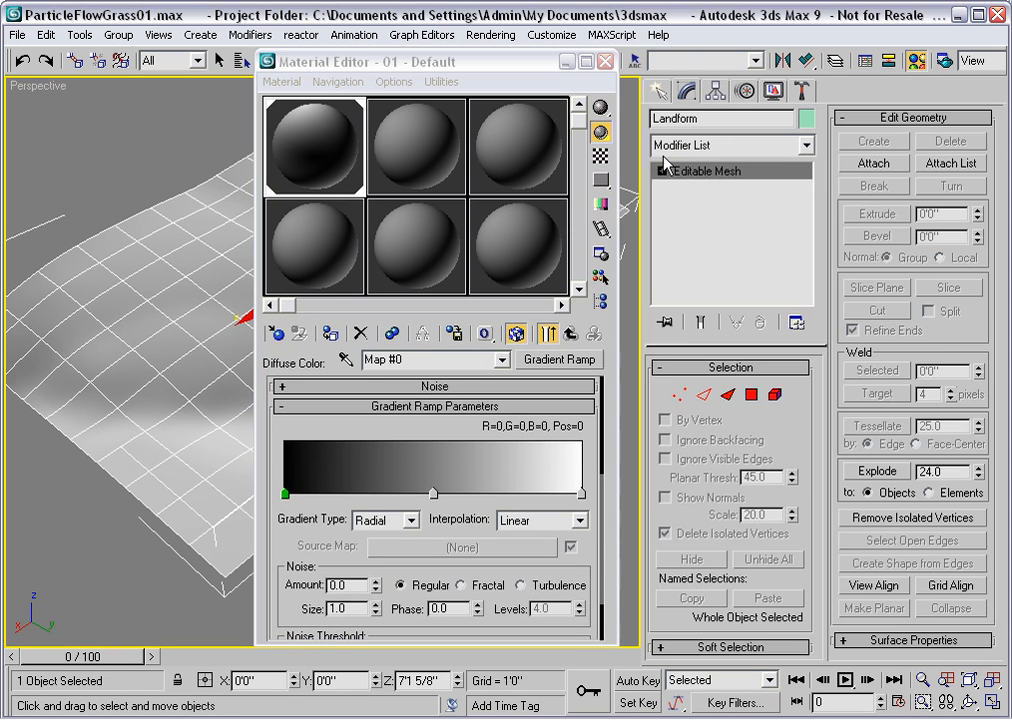
click(805, 145)
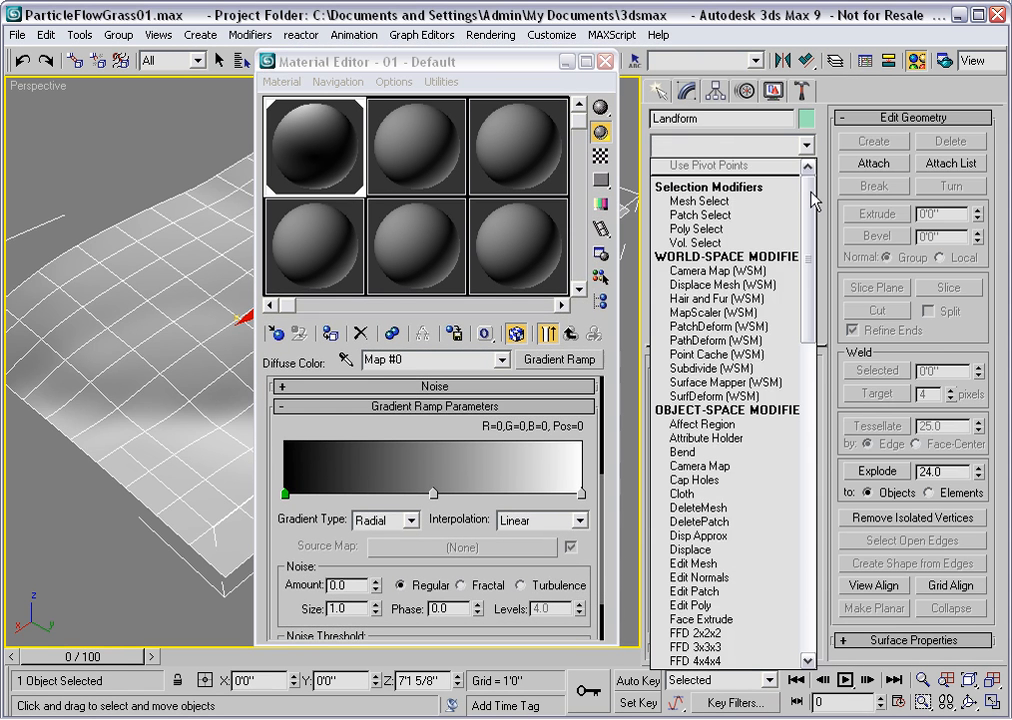
drag(812, 200, 812, 511)
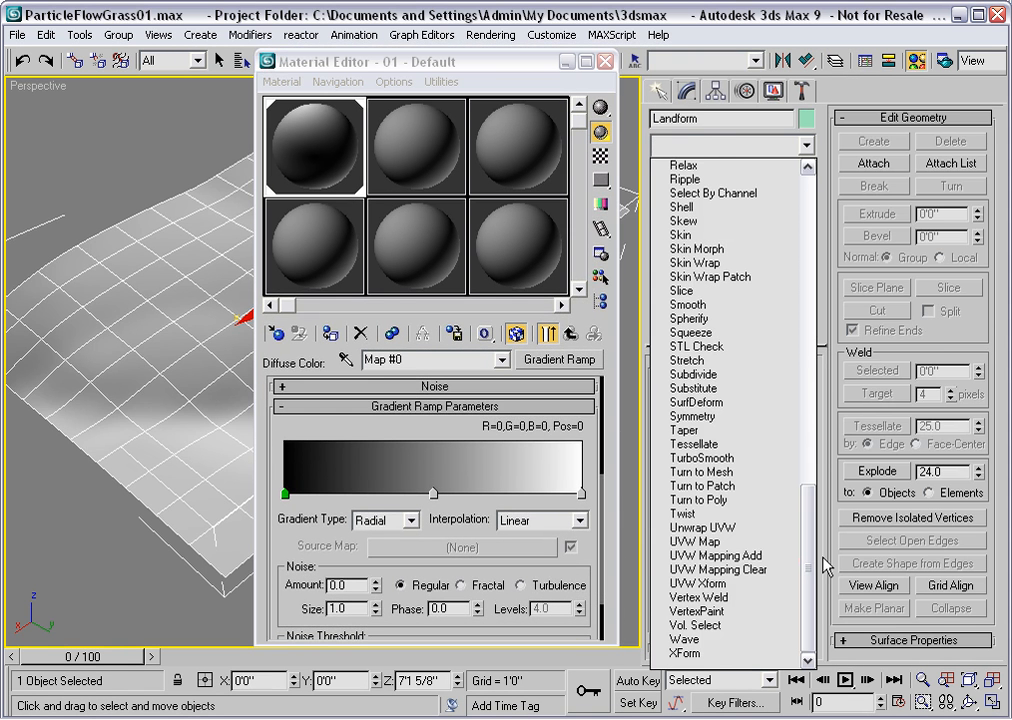
click(729, 547)
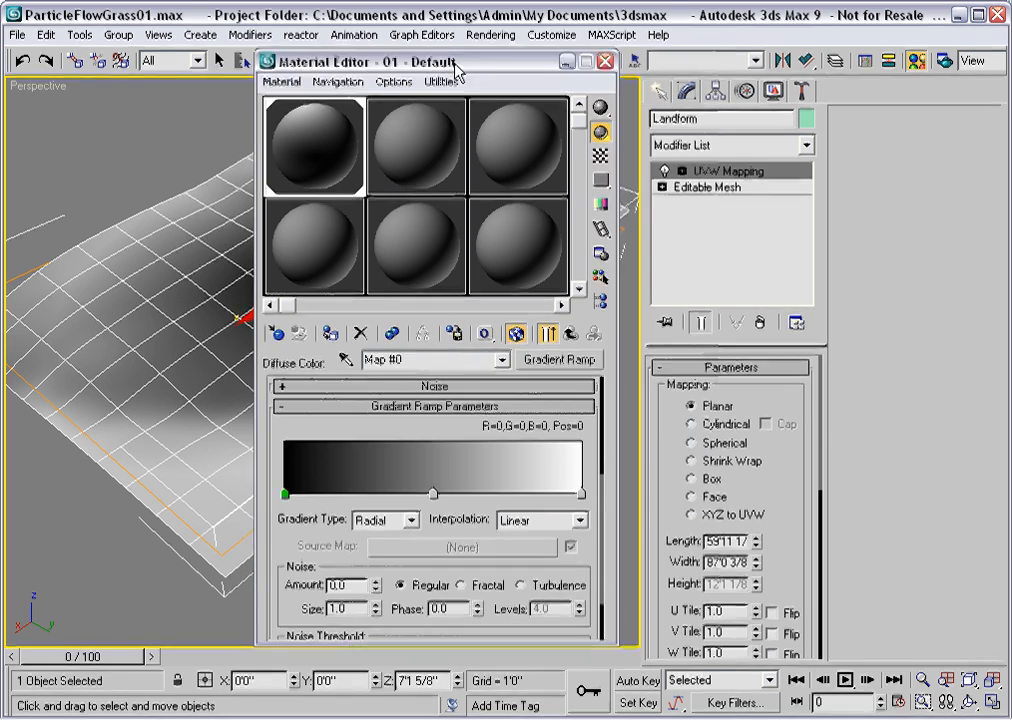
- Set the gradient ramp's start flag at position 0 to white
drag(457, 66, 790, 65)
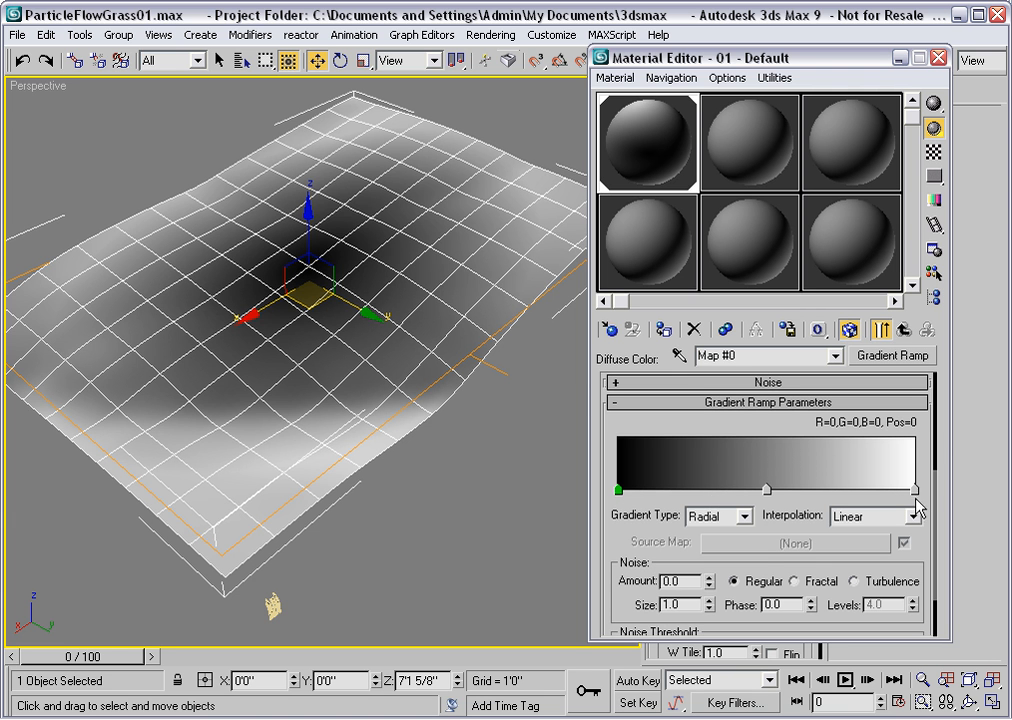
double_click(618, 490)
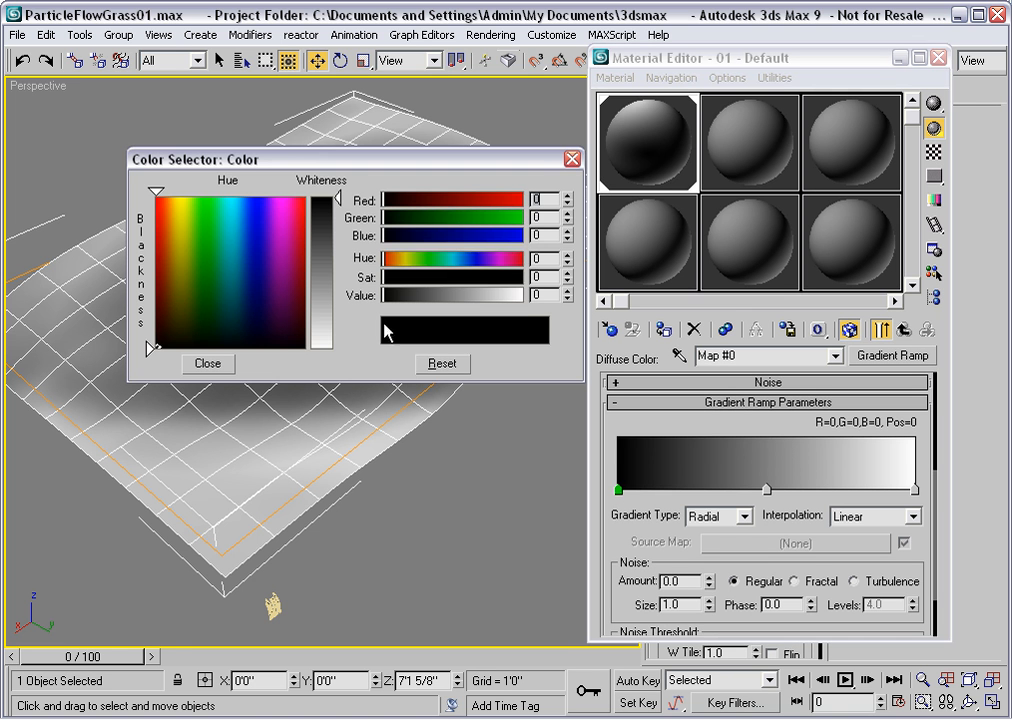
click(334, 344)
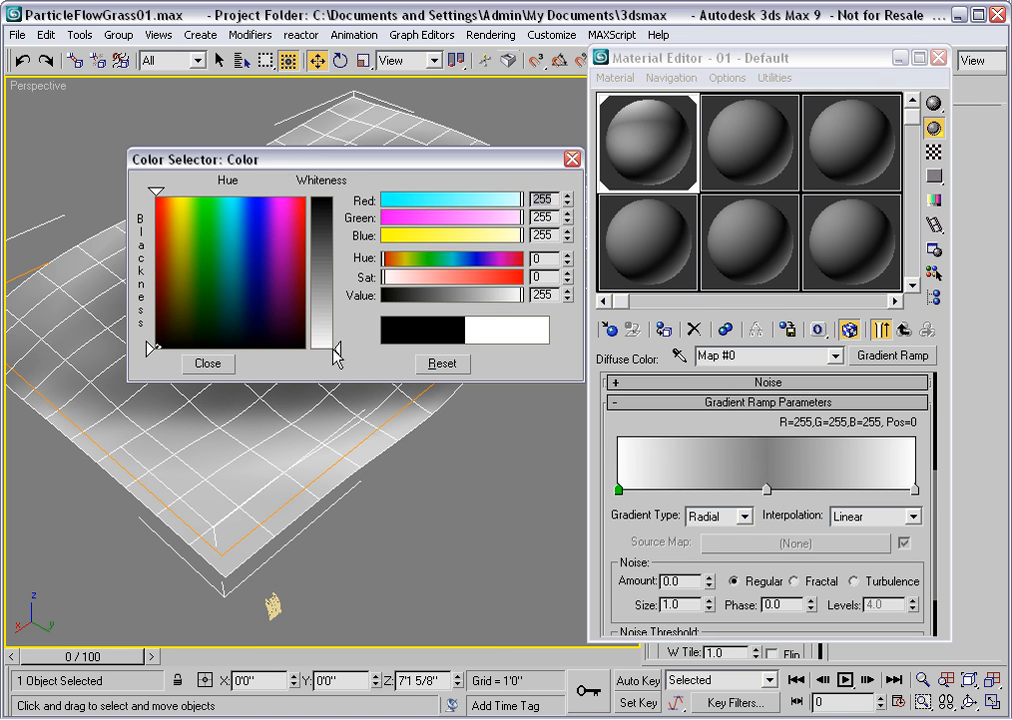
- Set the gradient's end flag at position 100 to black and turn off edged faces in the Perspective view
click(914, 490)
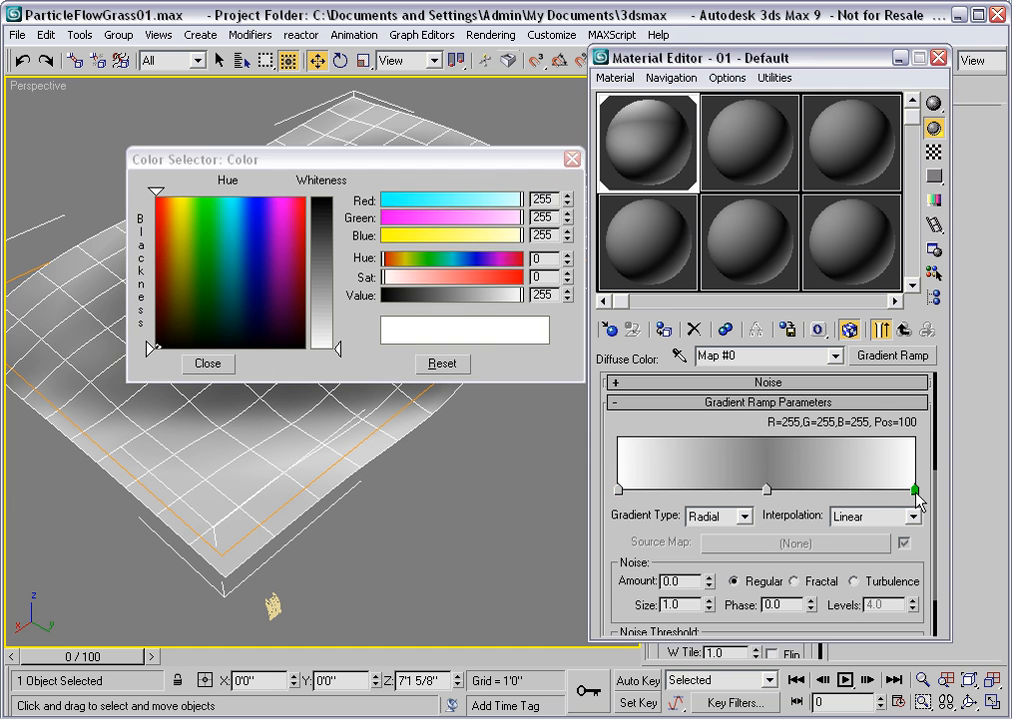
drag(337, 218, 711, 85)
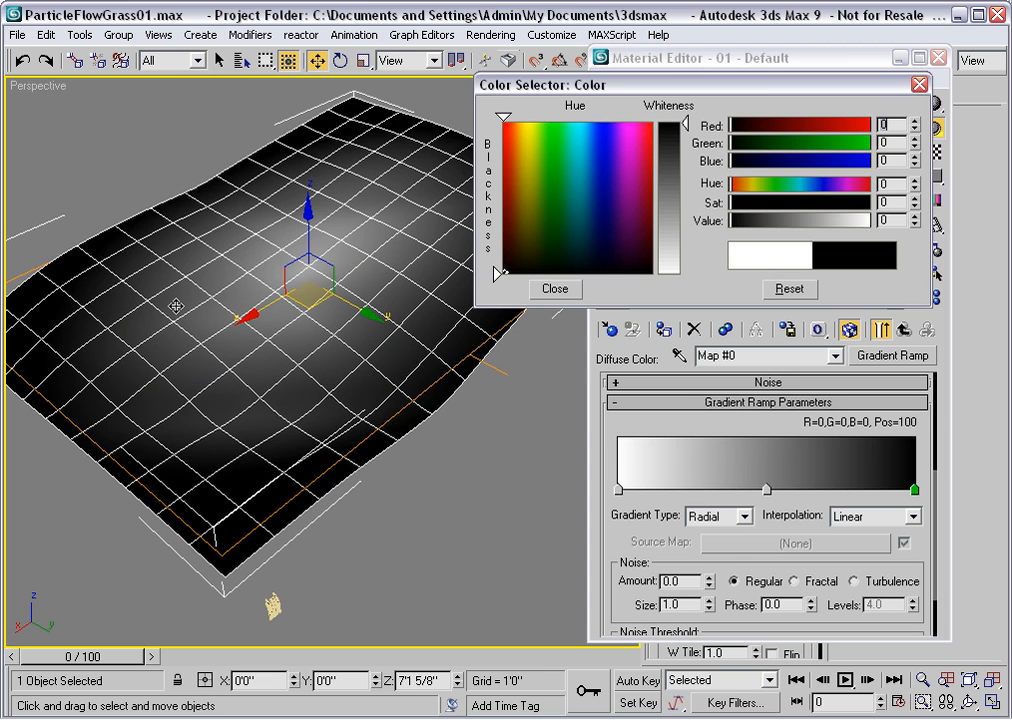
right_click(24, 86)
click(38, 170)
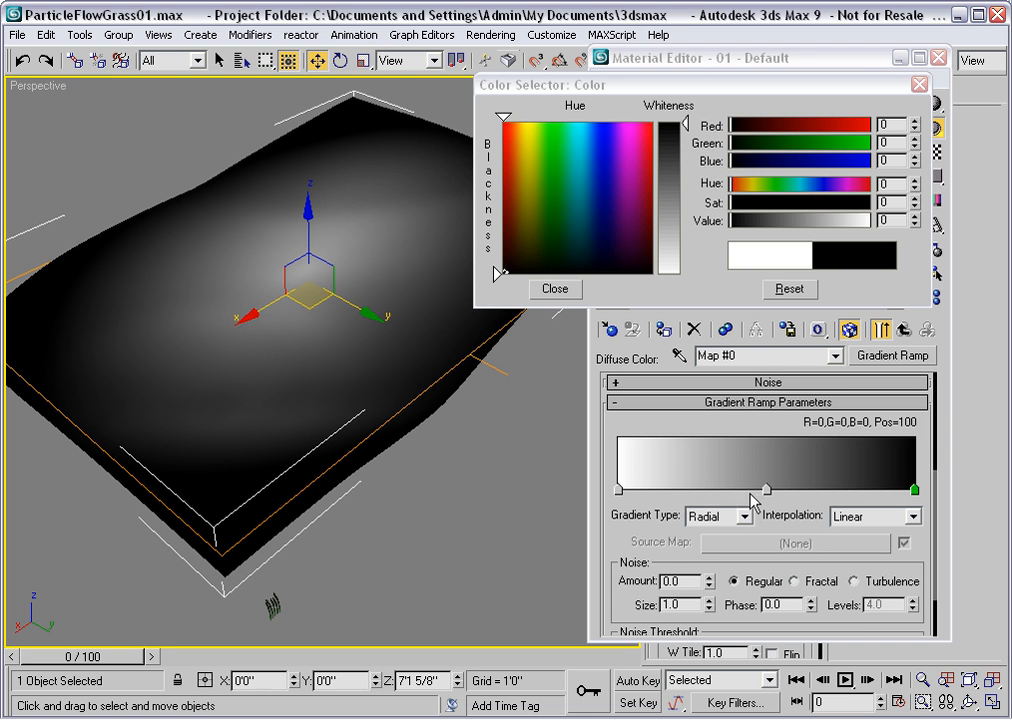
- Move the gradient's middle flag to position 13 and make it white, then add a black flag at position 18
drag(766, 490, 659, 492)
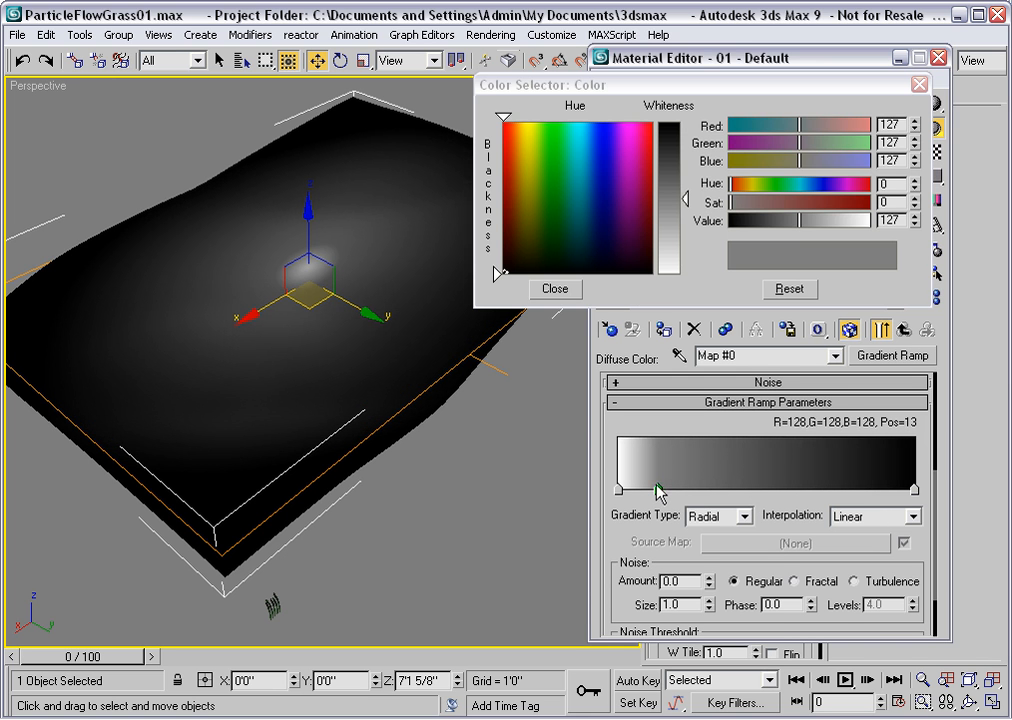
drag(669, 255, 677, 274)
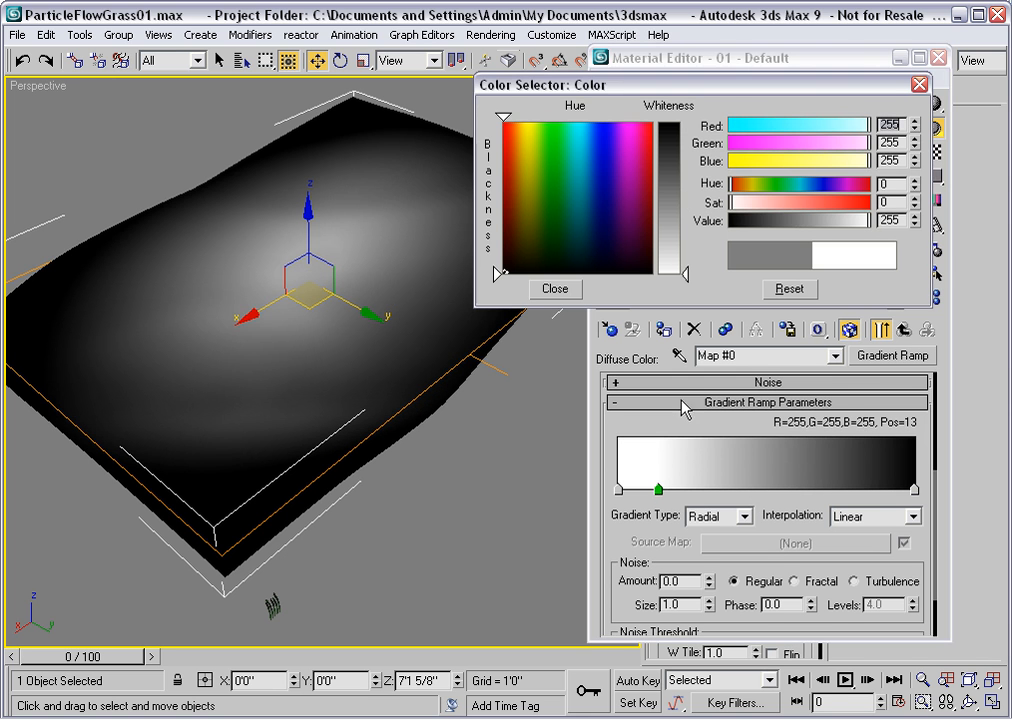
click(675, 489)
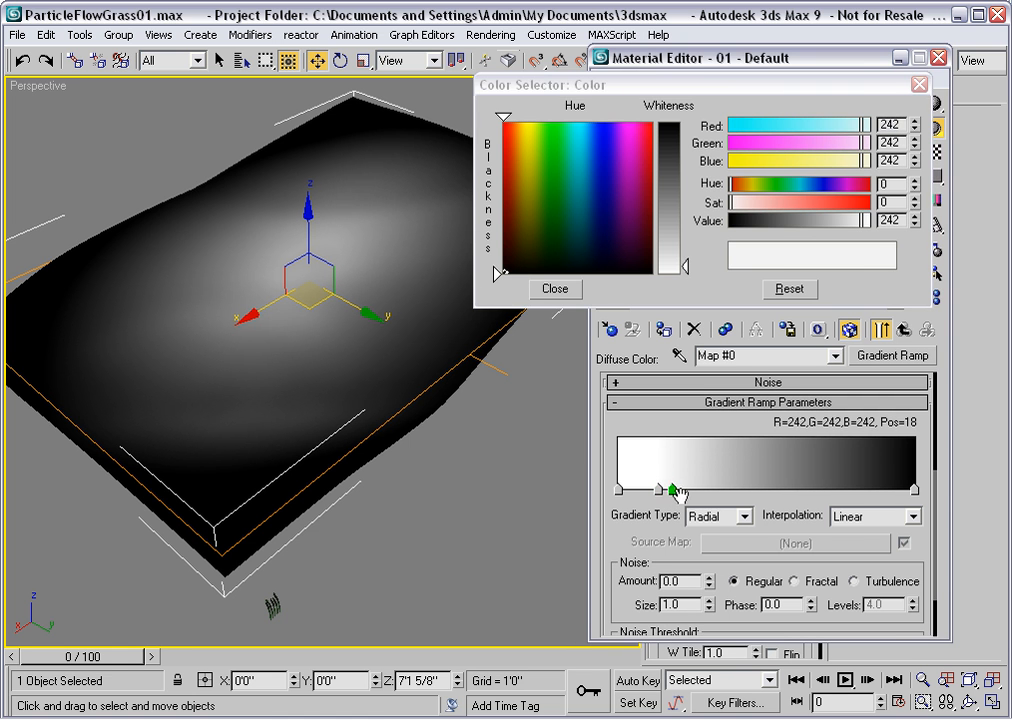
click(684, 124)
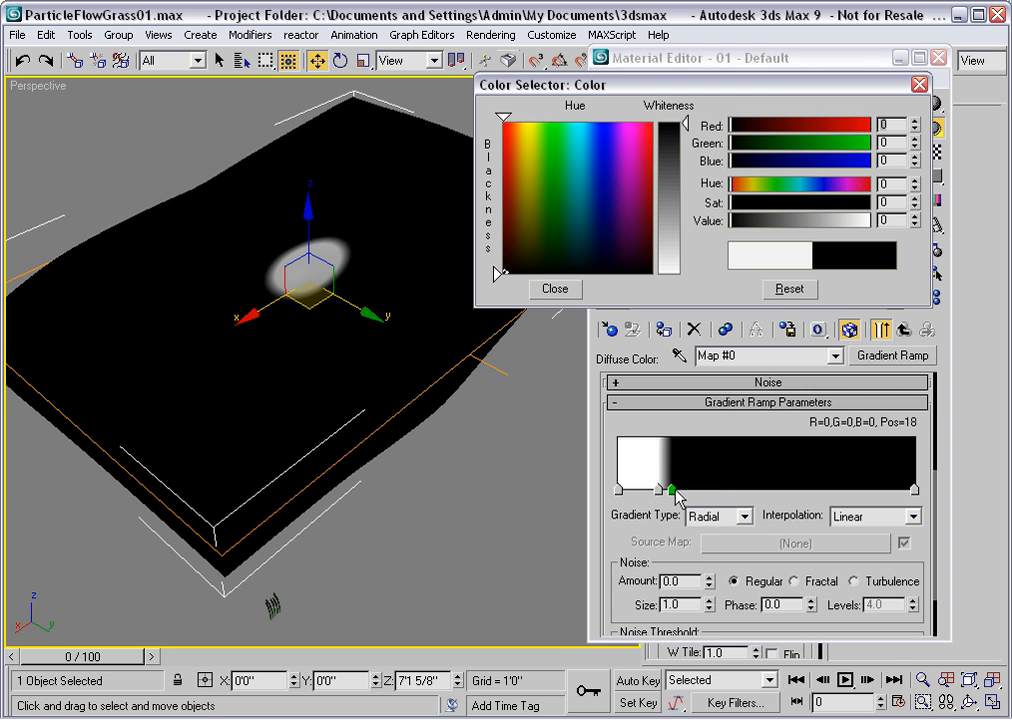
- Enlarge the white spot by moving the inner black flag outward and the inner white flag to position 26, then close the color selector
mouse_move(674, 489)
mouse_down()
mouse_move(708, 489)
mouse_move(665, 489)
mouse_move(694, 490)
mouse_up()
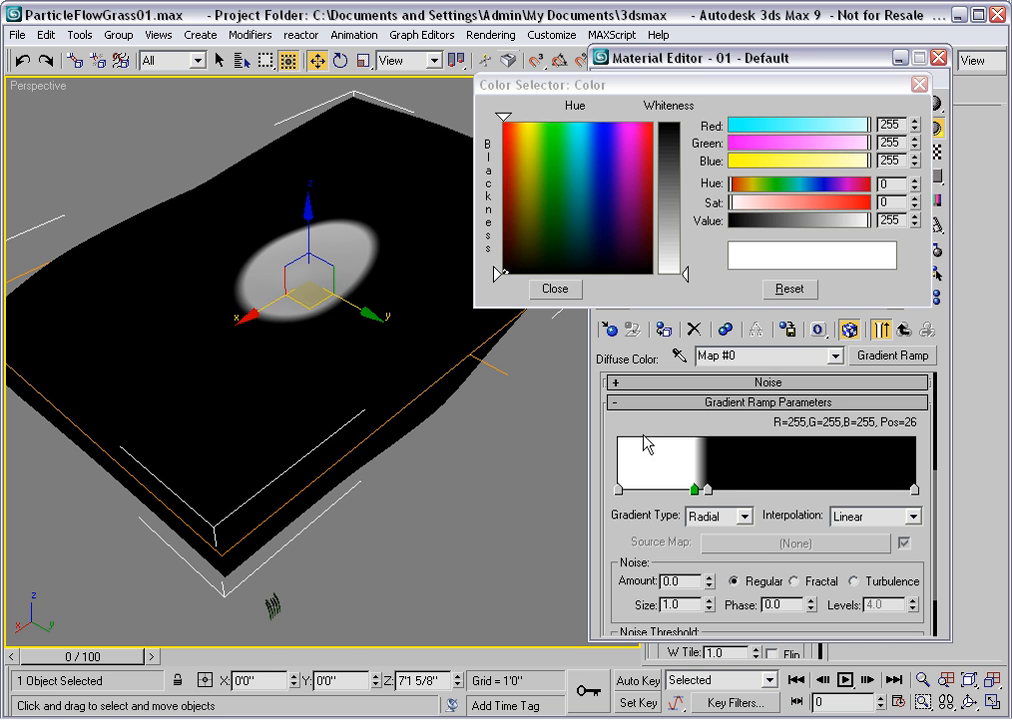
click(553, 288)
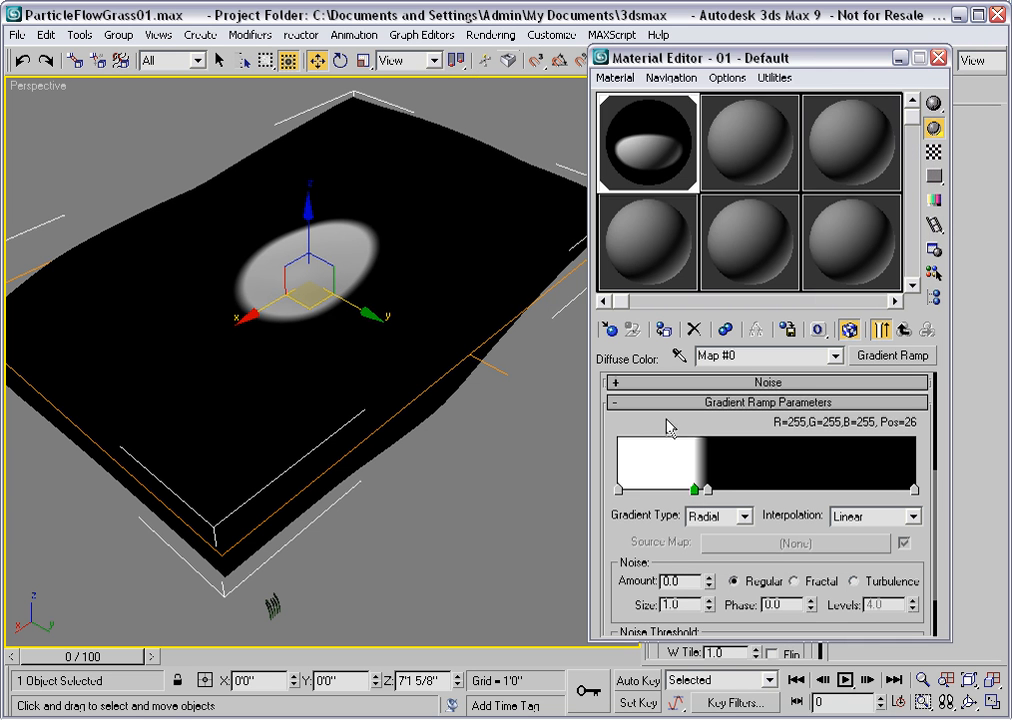
- Set the Gradient Ramp's U offset to 0.14, V offset to 0.19 and U tiling to 0.8
drag(934, 482, 935, 378)
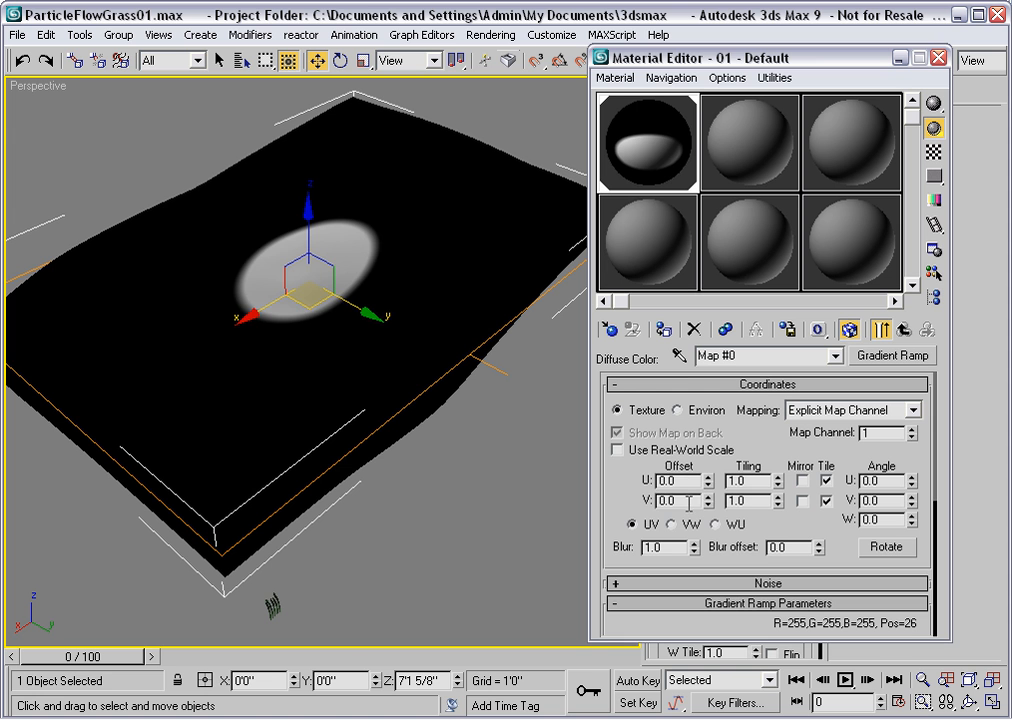
mouse_move(708, 480)
mouse_down()
mouse_move(707, 461)
mouse_move(708, 501)
mouse_move(706, 476)
mouse_up()
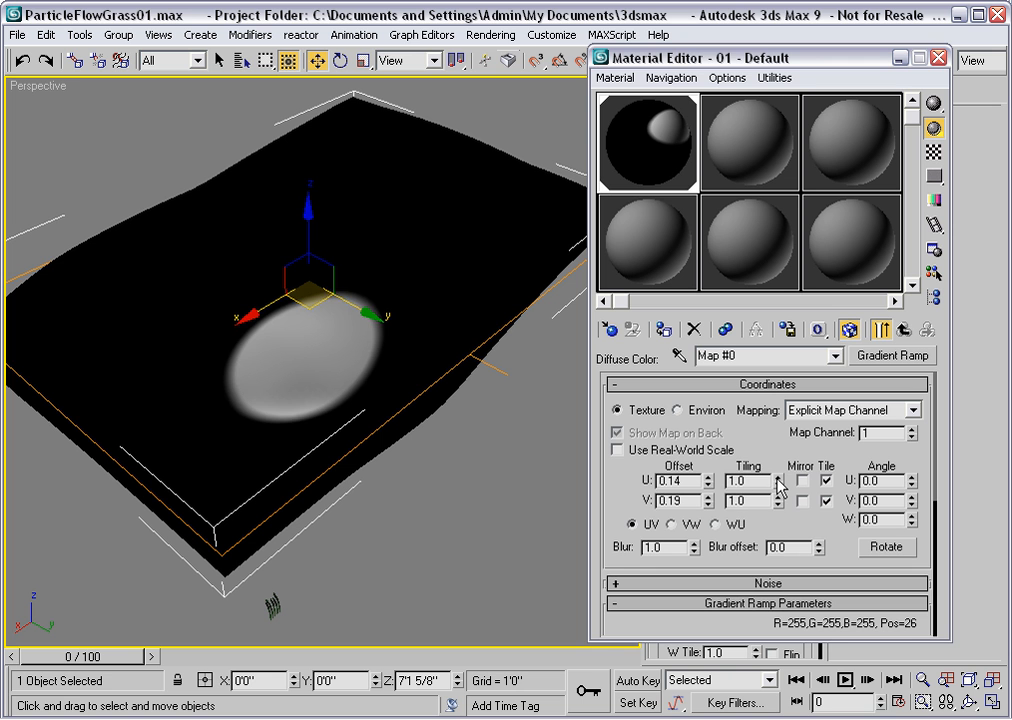
mouse_move(779, 487)
mouse_down()
mouse_move(780, 496)
mouse_move(779, 486)
mouse_up()
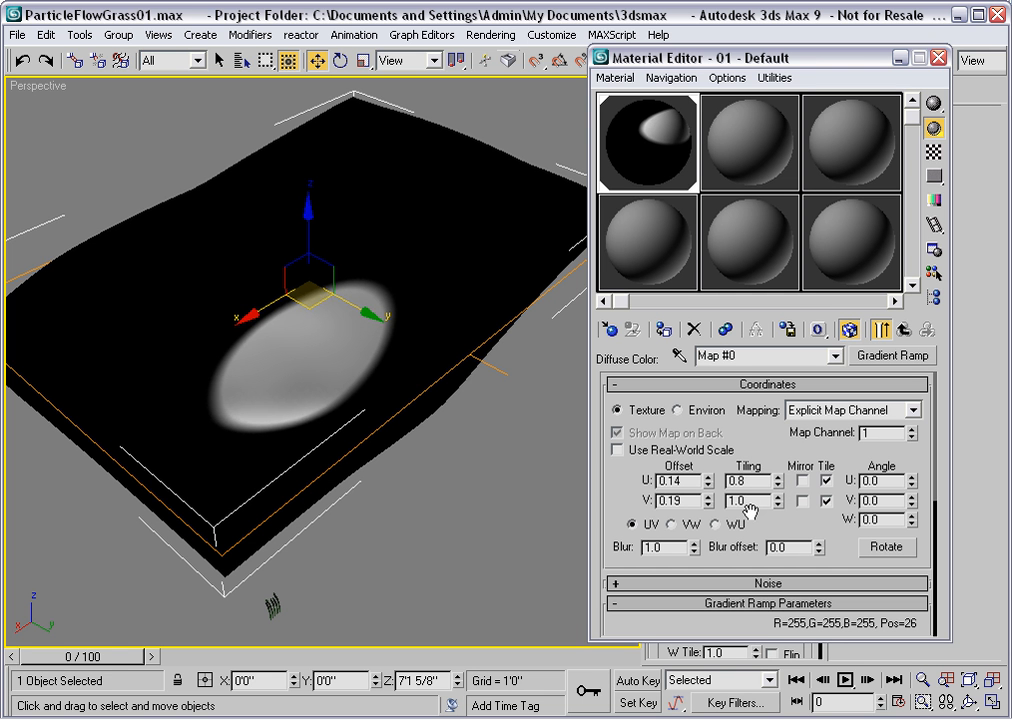